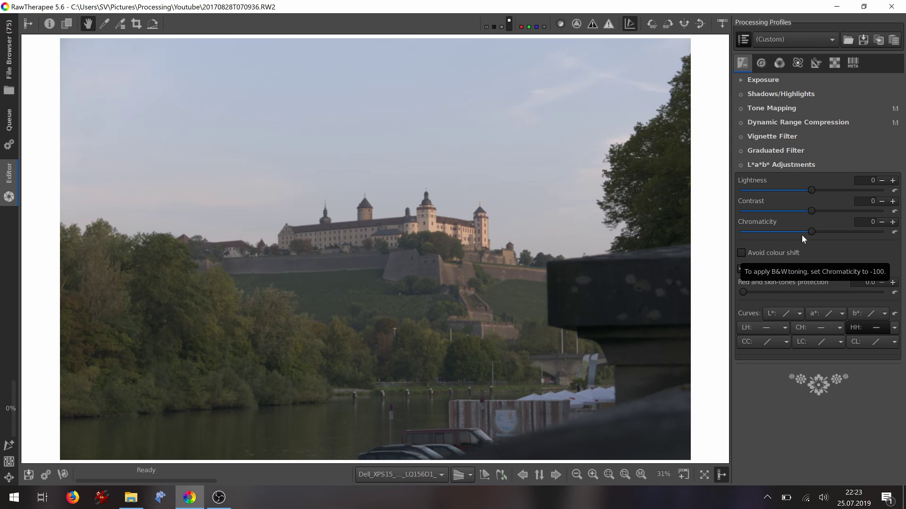
left_click(771, 81)
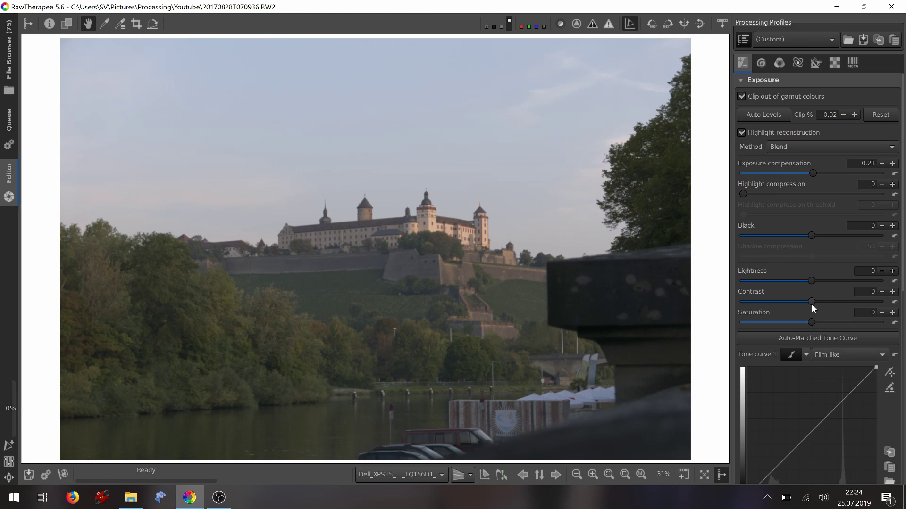
left_click(856, 304)
double_click(871, 292)
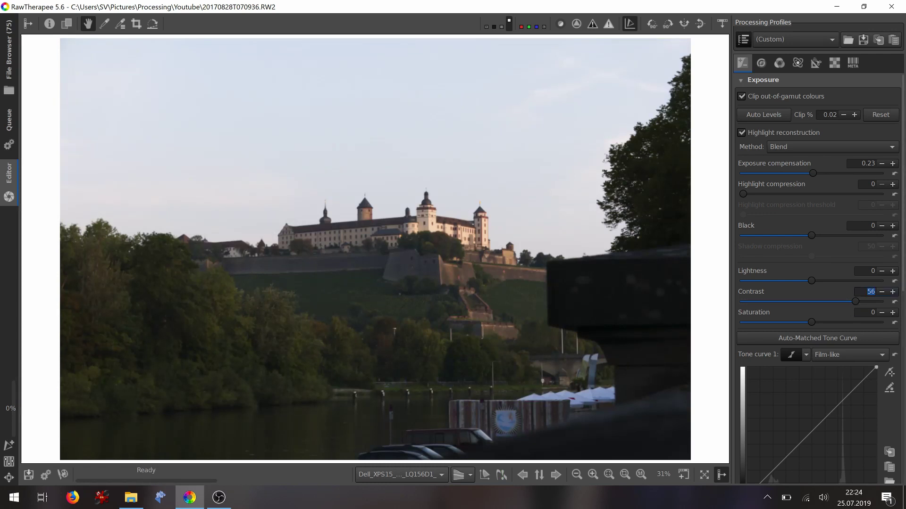
type("33")
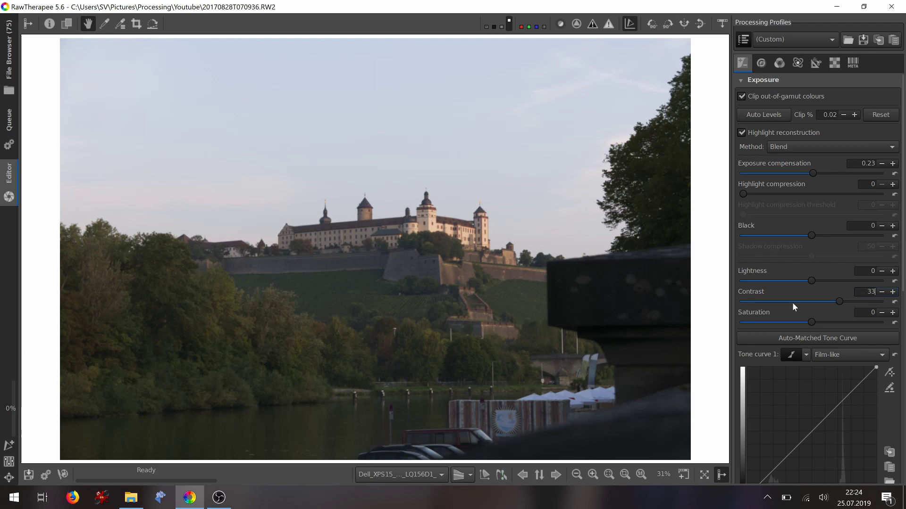
left_click(894, 302)
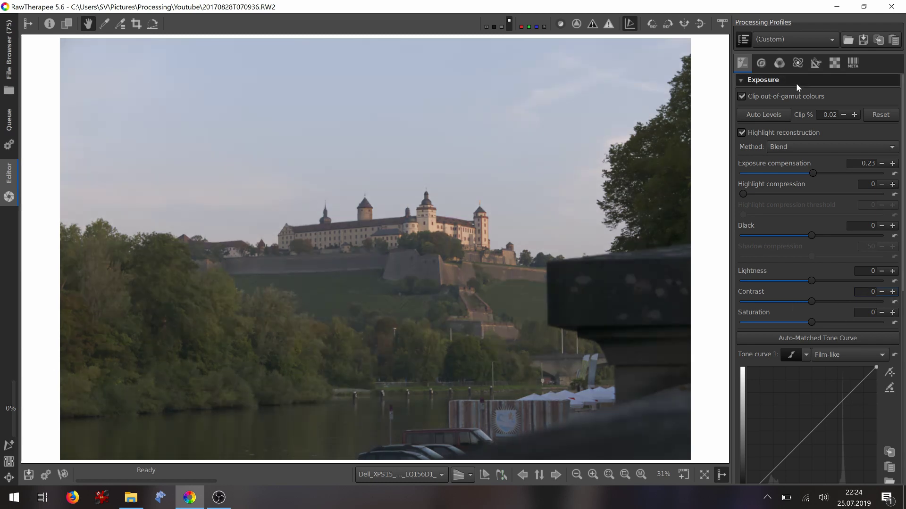
Step: Collapse Exposure and enable L*a*b* Adjustments, trying Contrast 33 before resetting it to 0
left_click(797, 83)
left_click(873, 202)
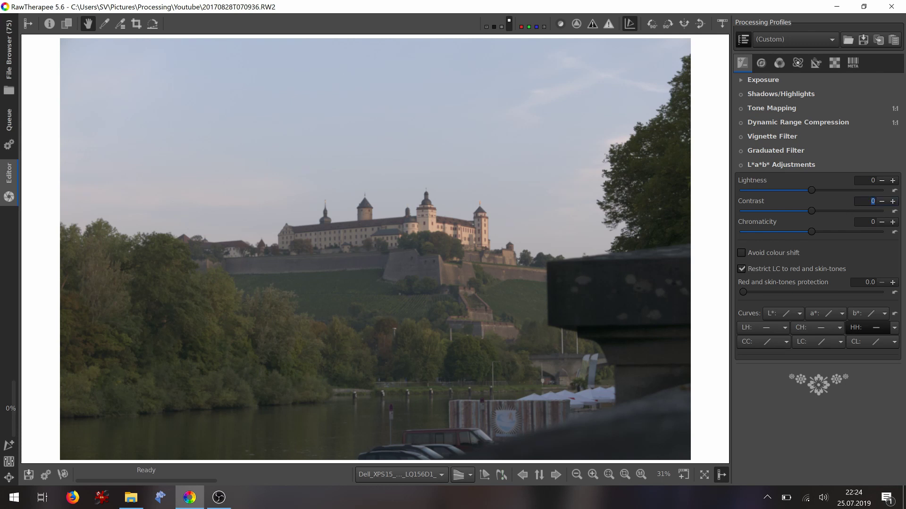
type("33")
left_click(743, 164)
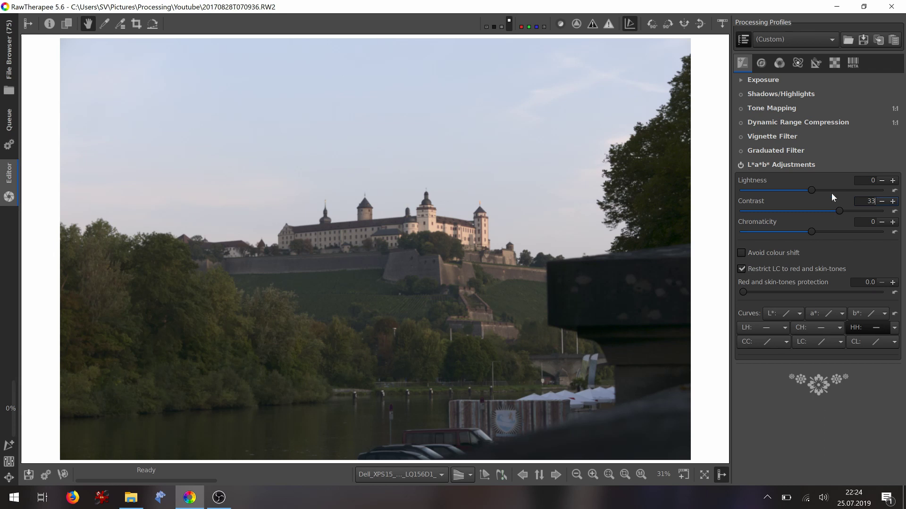
left_click(895, 211)
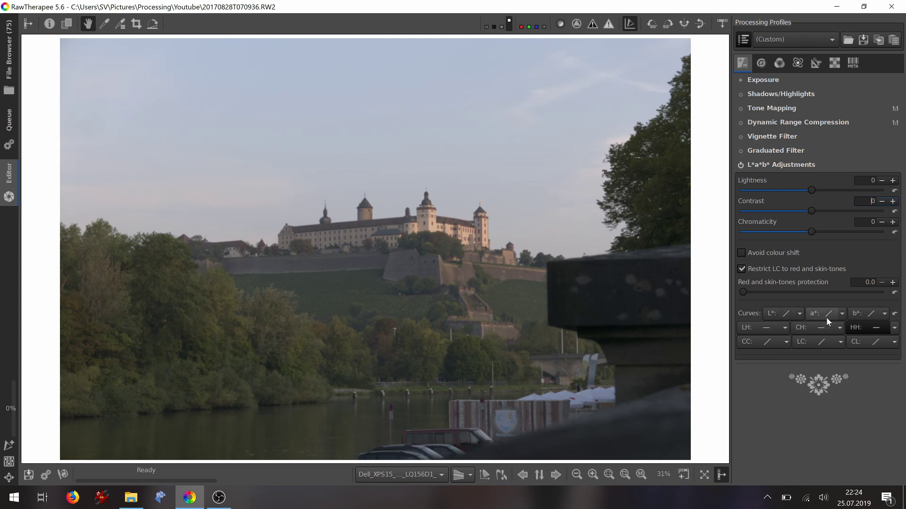
Step: Set the L* curve type to Standard, try an S-curve, then reset it straight
left_click(799, 317)
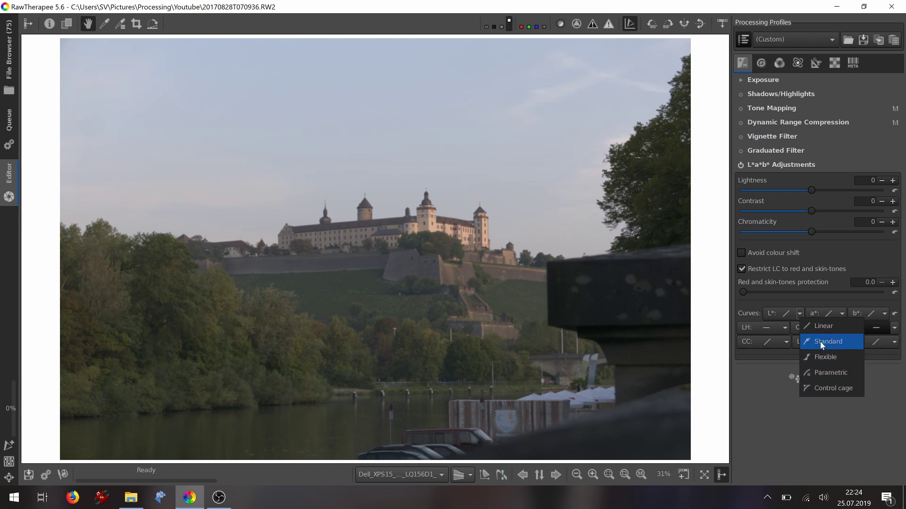
left_click(820, 342)
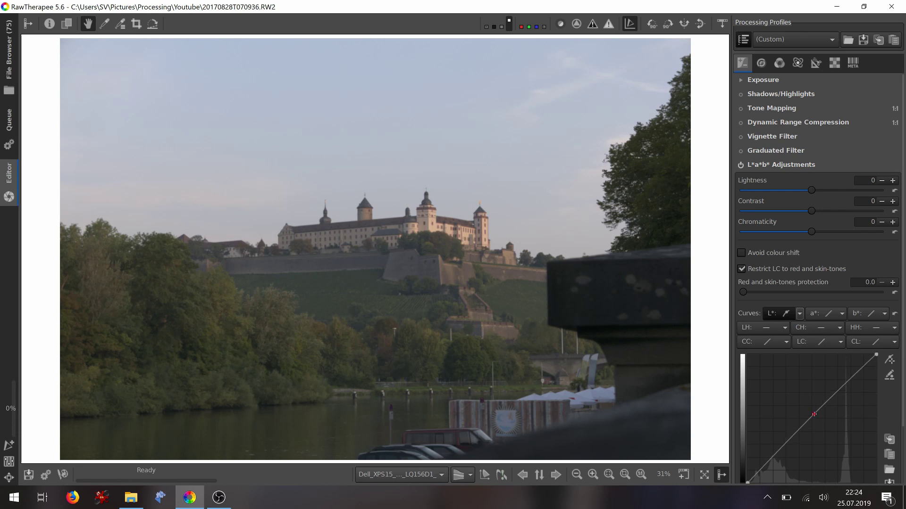
left_click_drag(813, 413, 806, 402)
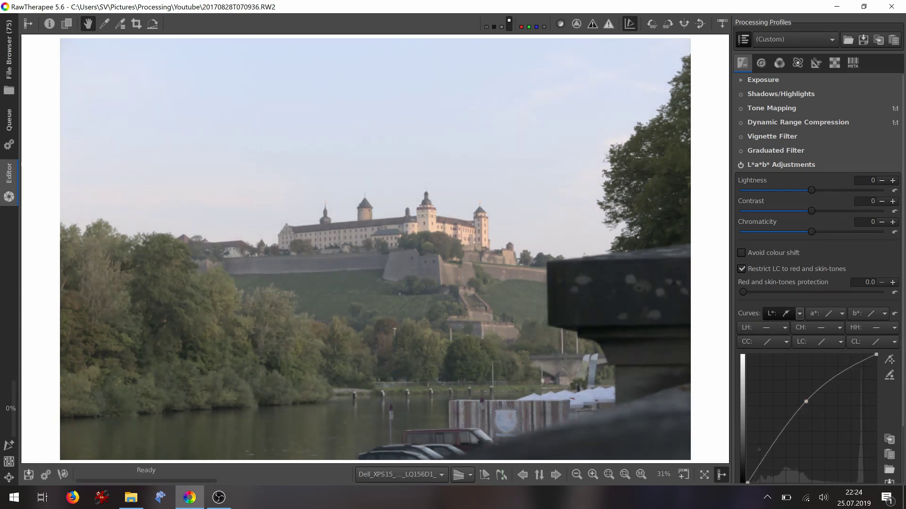
left_click_drag(770, 452, 770, 467)
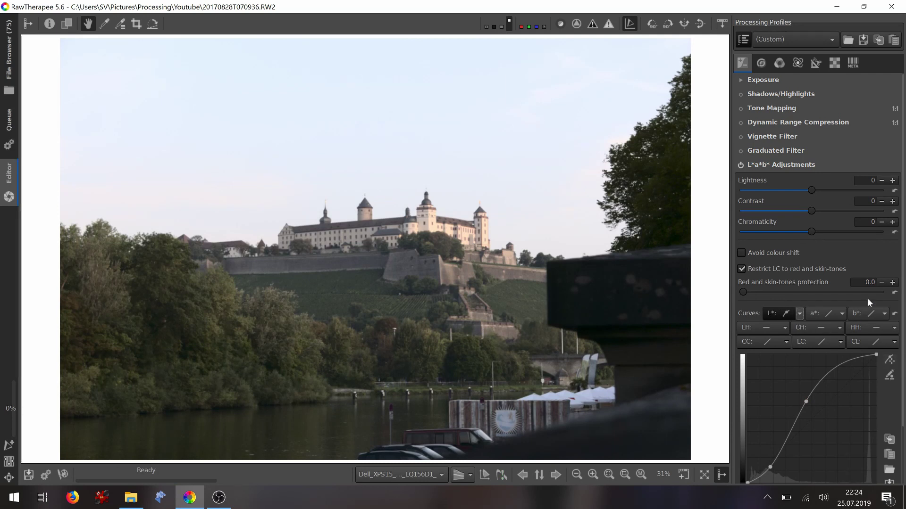
left_click(893, 314)
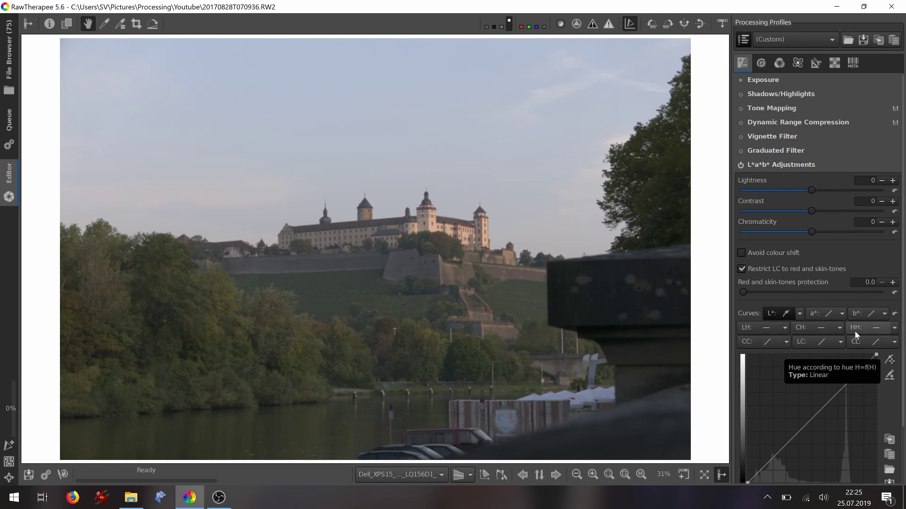
Step: Make the LH curve an Equalizer, test a peak and dip near yellow, then reset it flat
left_click(785, 330)
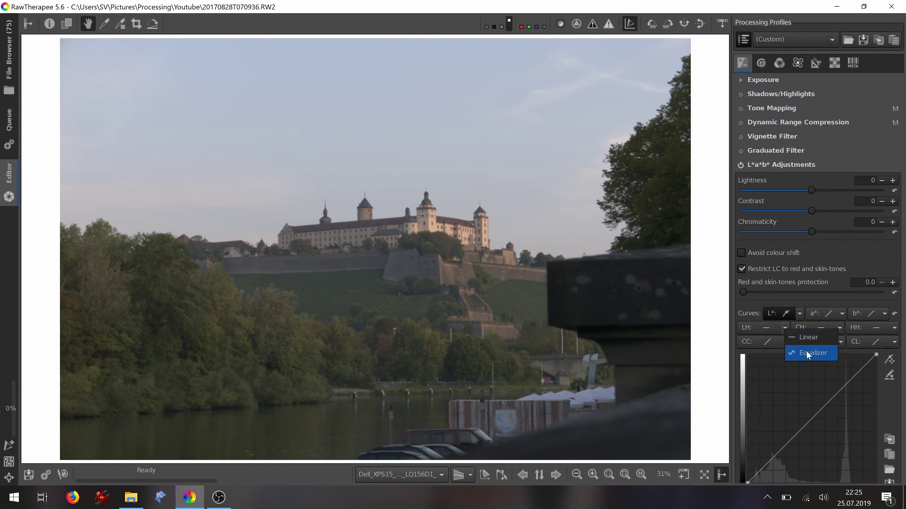
left_click(805, 354)
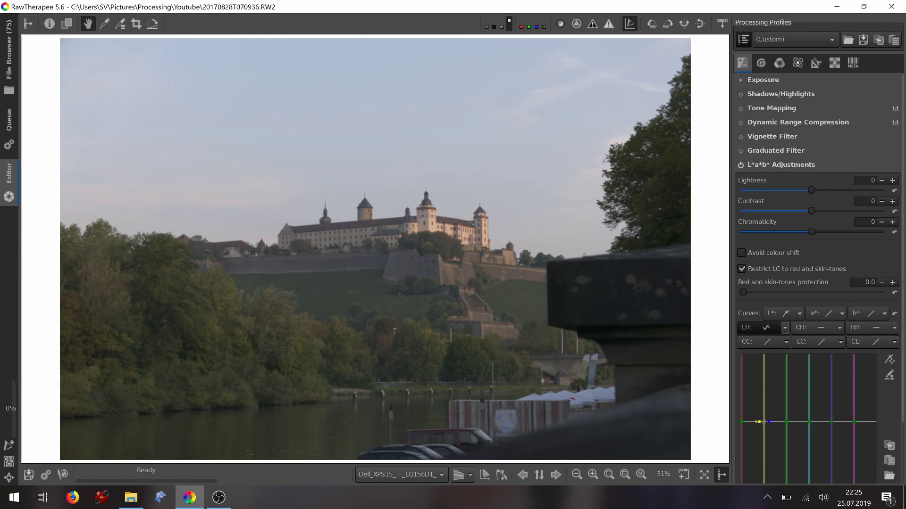
left_click_drag(764, 422, 775, 386)
left_click_drag(770, 421, 770, 457)
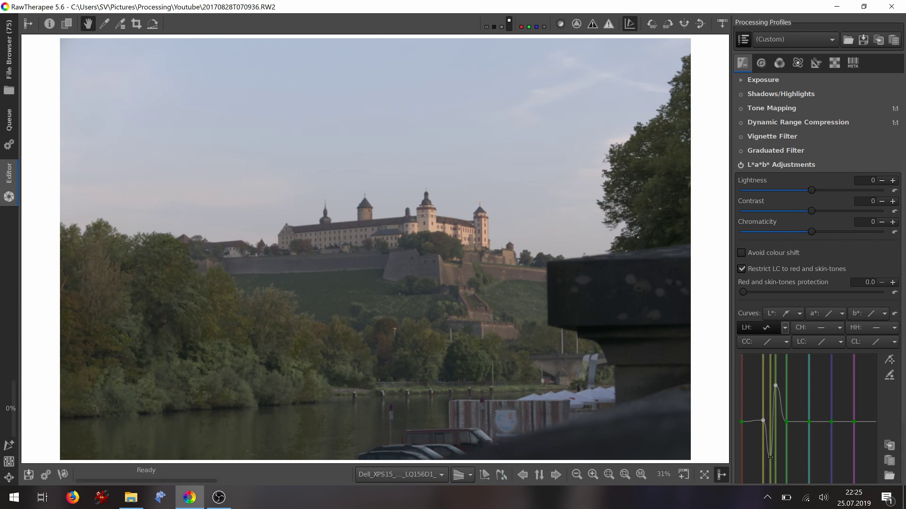
left_click(895, 315)
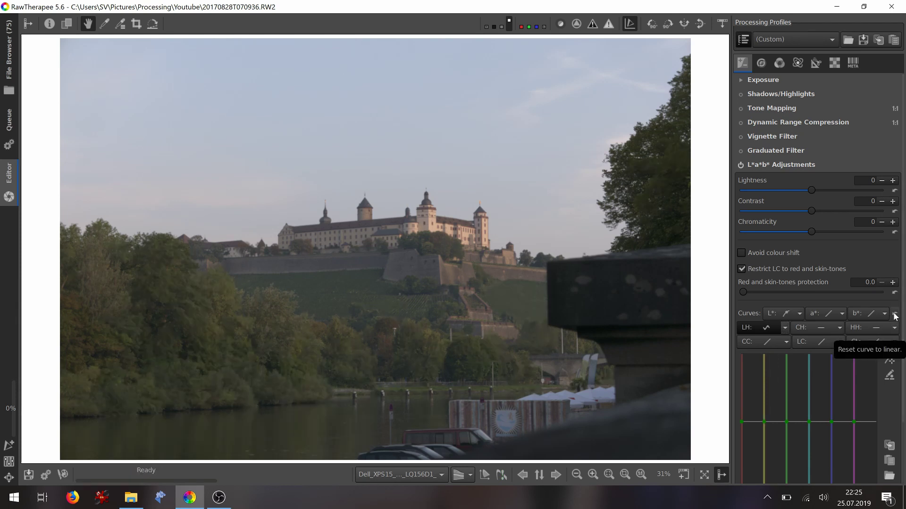
Step: Enable on-image curve picking and drag on the water and sky to dip LH at green and blue hues
left_click(890, 360)
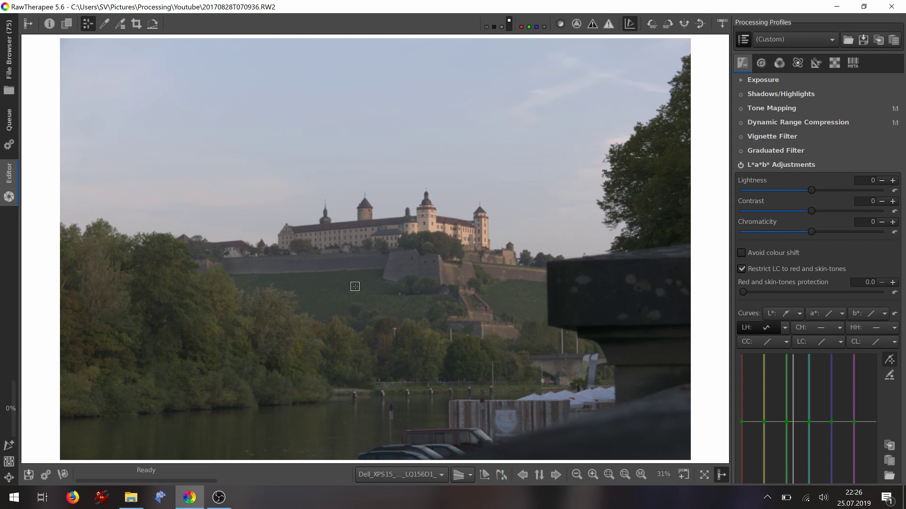
left_click_drag(333, 416, 333, 439)
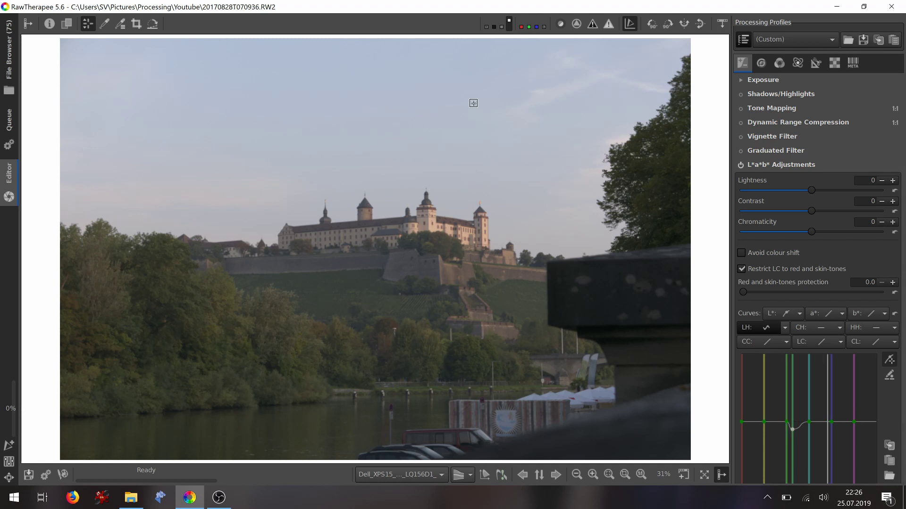
left_click_drag(473, 102, 471, 67)
mouse_move(473, 33)
left_mouse_down()
mouse_move(469, 287)
mouse_move(456, 162)
left_mouse_up()
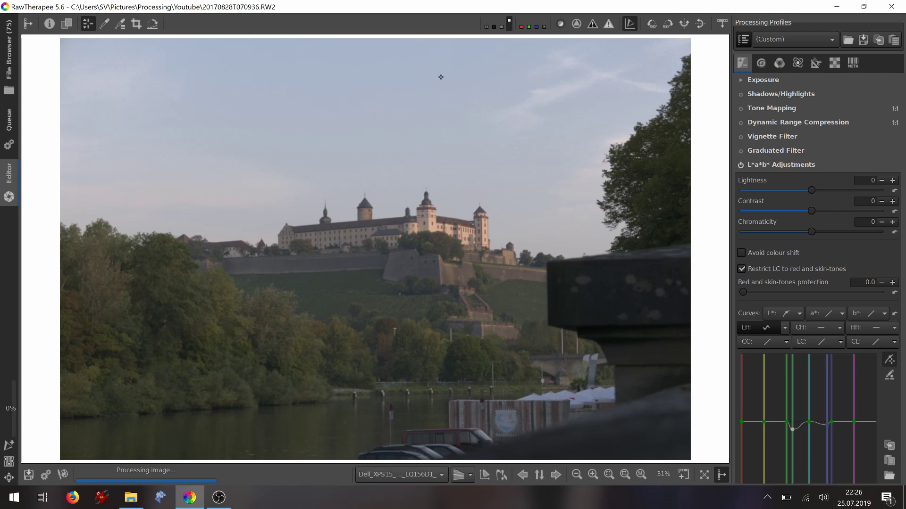
mouse_move(441, 76)
left_mouse_down()
mouse_move(428, 111)
mouse_move(447, 336)
left_mouse_up()
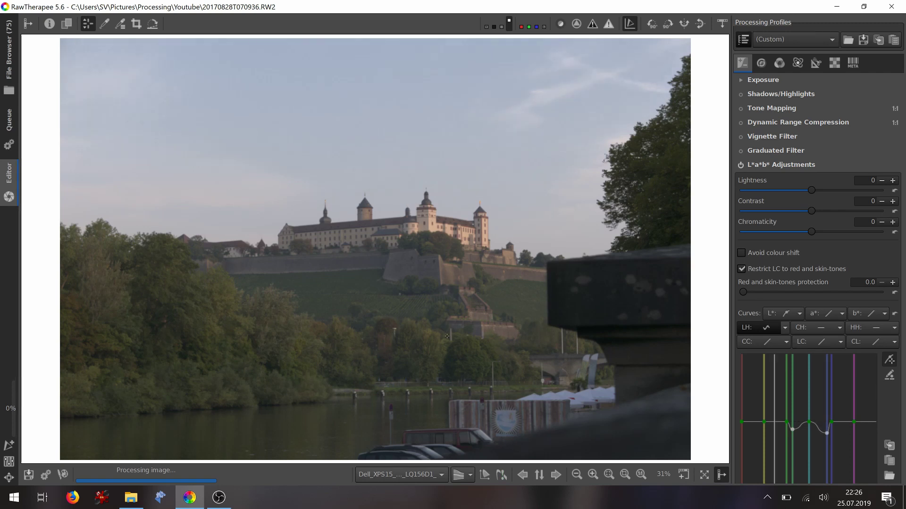
Step: Reset the LH curve and switch its curve type back to Linear
left_click(788, 330)
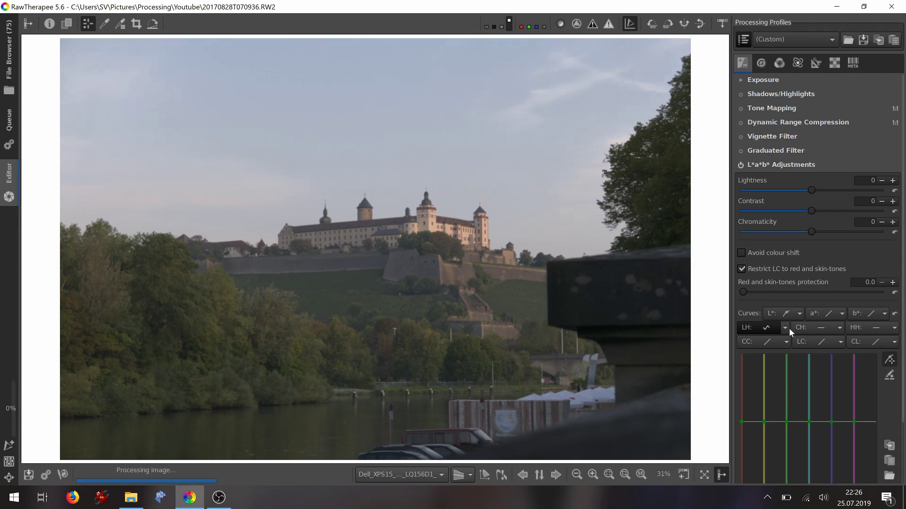
left_click(784, 327)
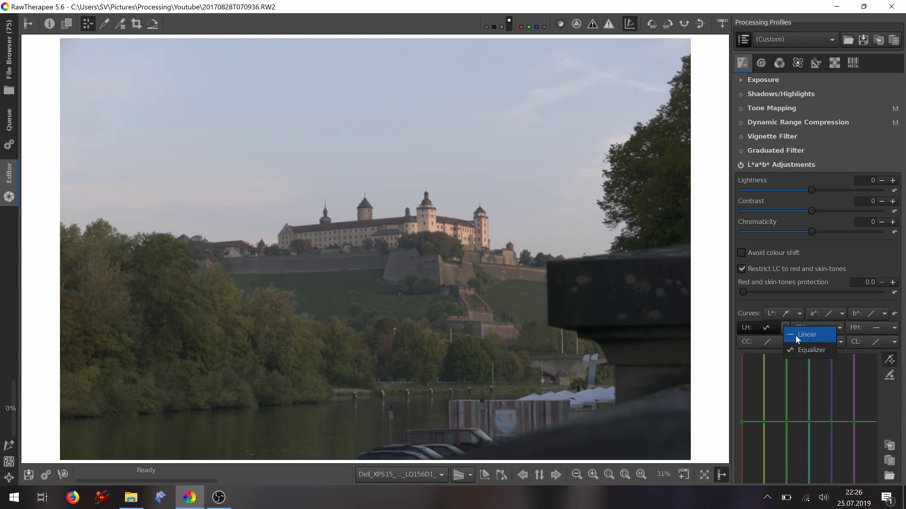
left_click(796, 334)
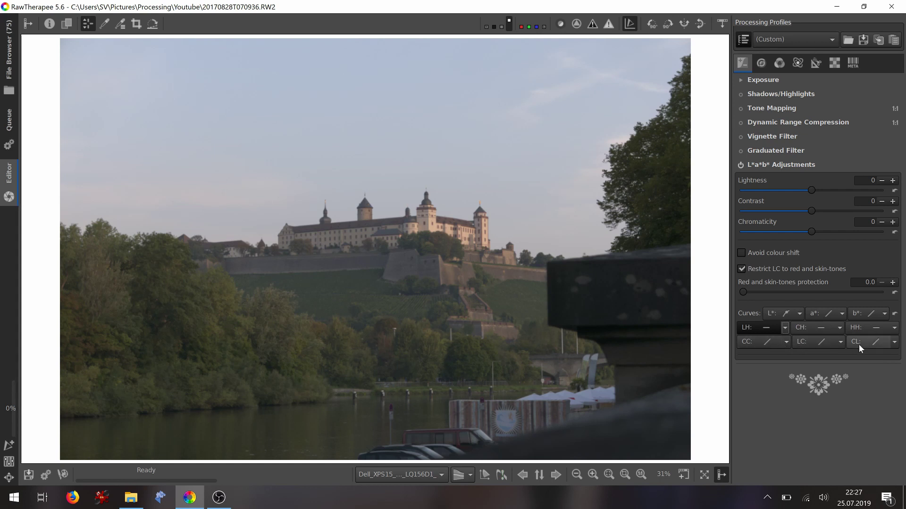
Step: Make CC a Standard curve, test lifting and bending it, then reset it to a straight diagonal
left_click(785, 343)
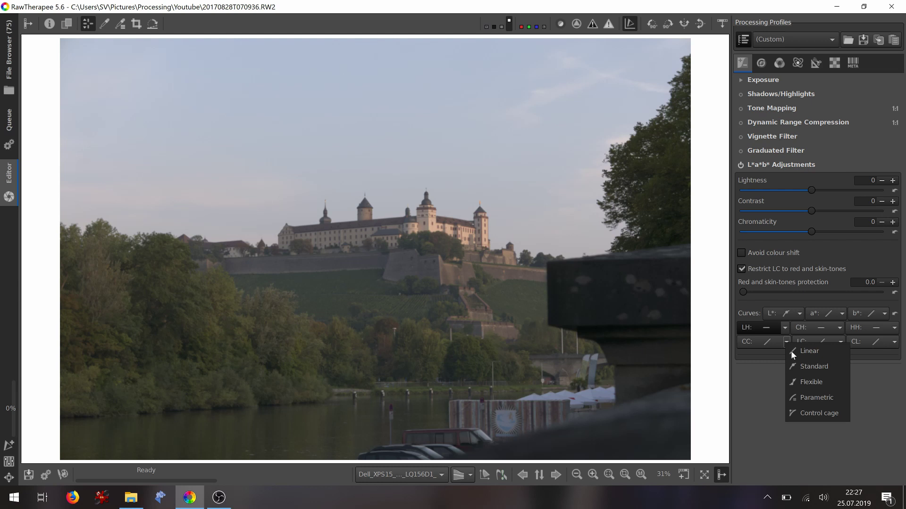
left_click(803, 364)
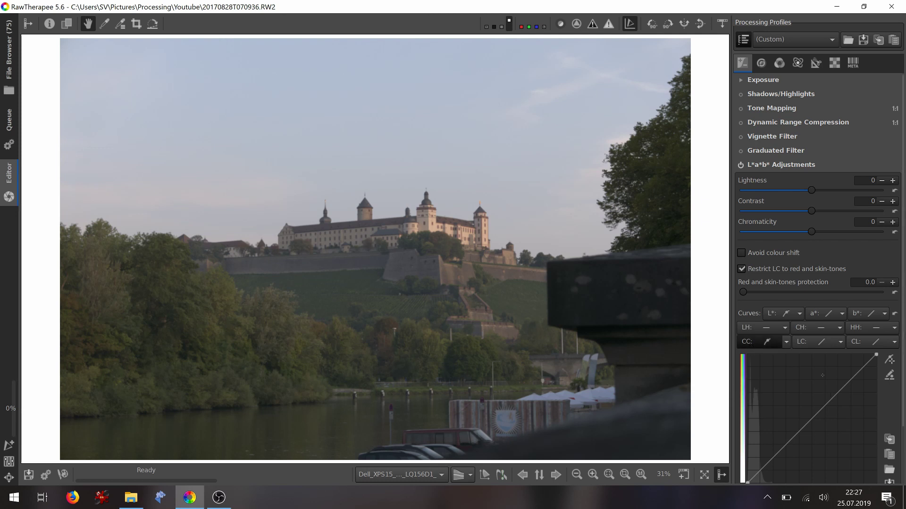
scroll(849, 380, "down", 3)
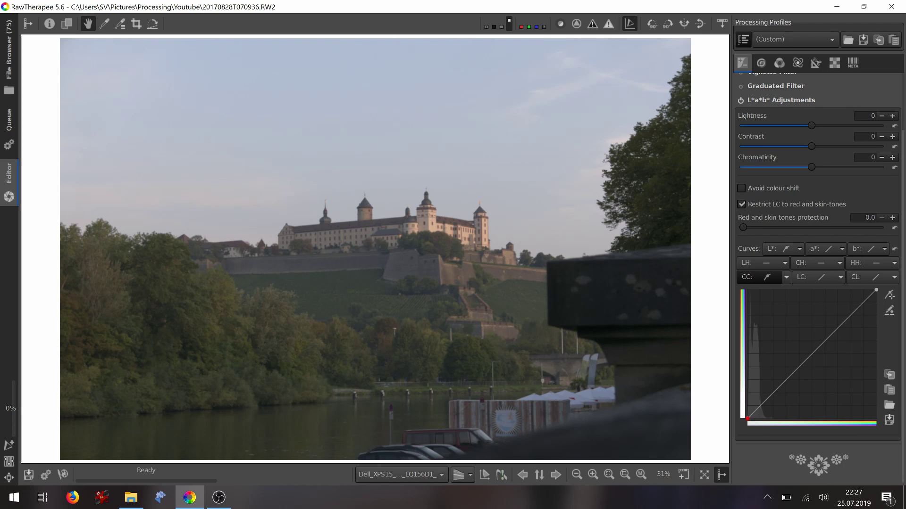
left_click_drag(747, 417, 745, 393)
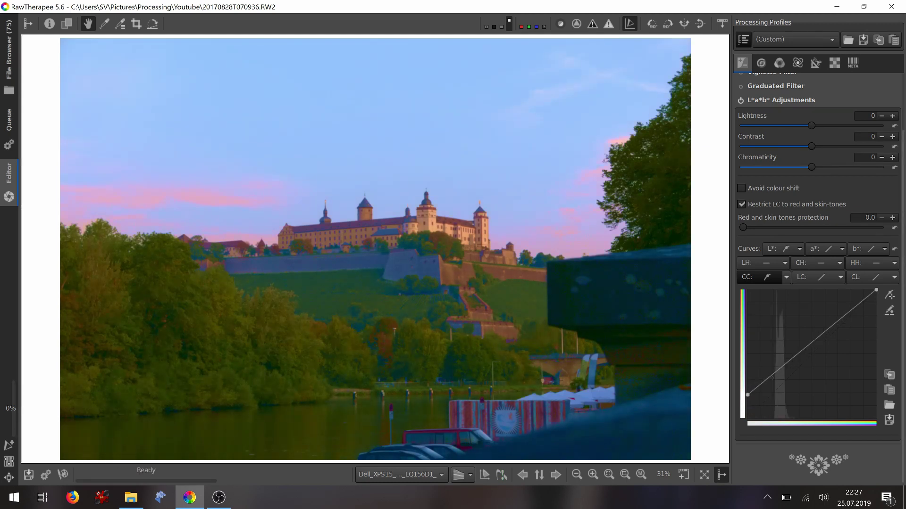
left_click_drag(772, 378, 746, 409)
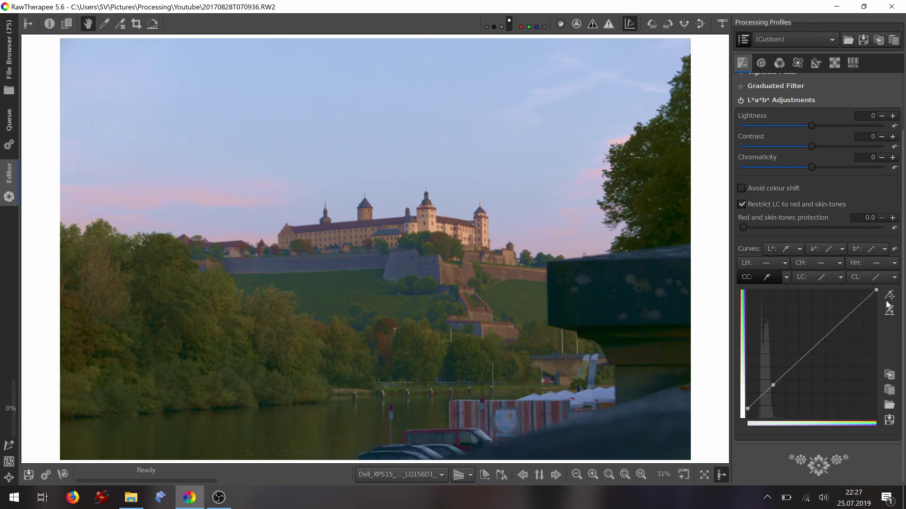
left_click(895, 249)
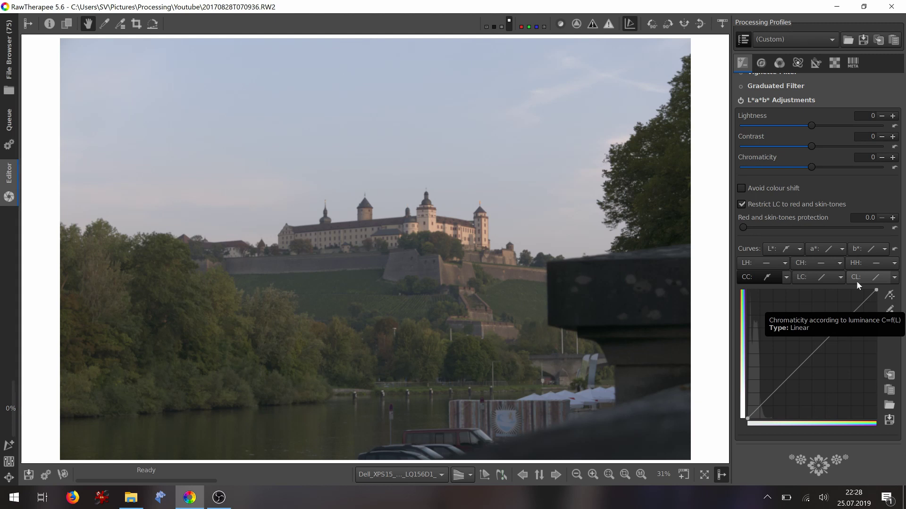
Step: Switch the CC curve back to Linear and the LH curve to Equalizer
left_click(786, 277)
left_click(797, 281)
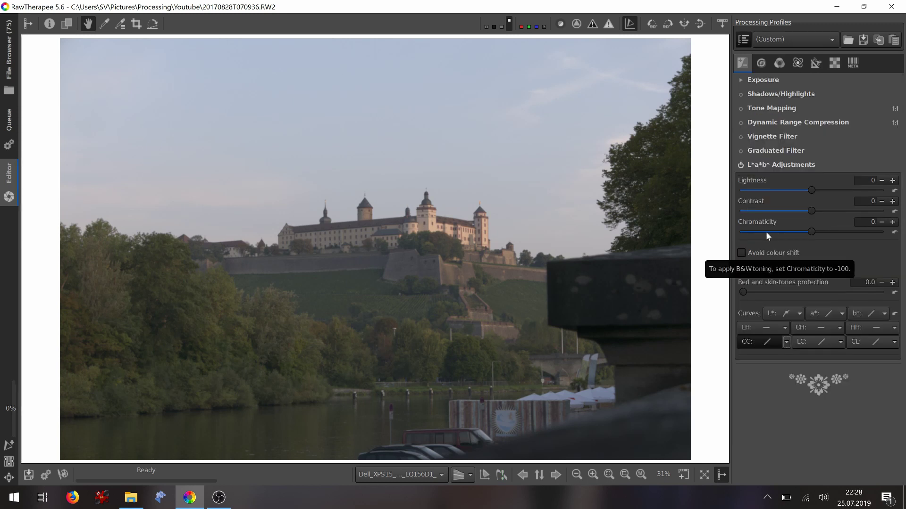
left_click(784, 329)
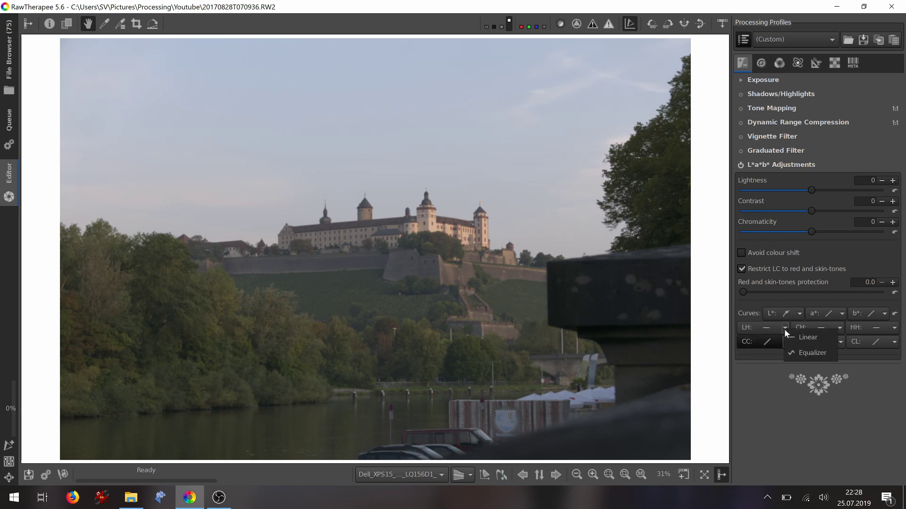
left_click(802, 350)
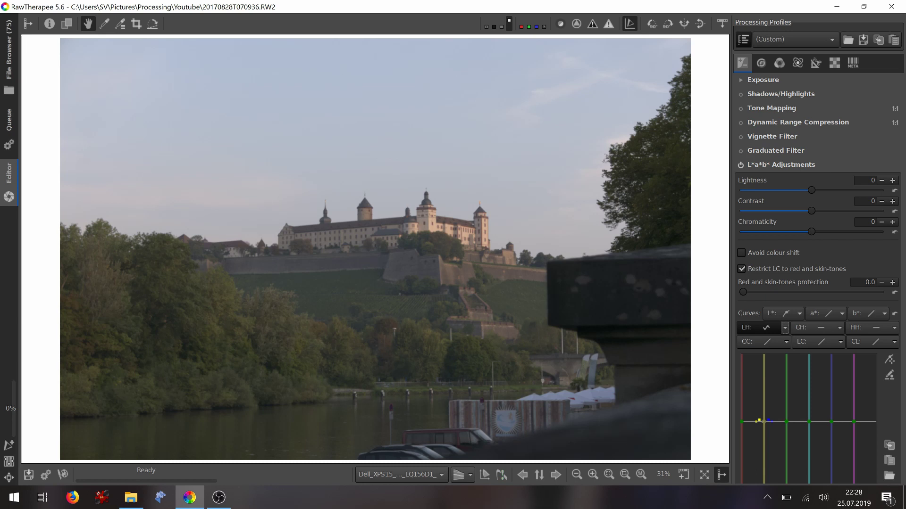
Step: Raise the LH equalizer at yellow and dip it around blue, easing the dip back slightly
left_click_drag(762, 421, 742, 400)
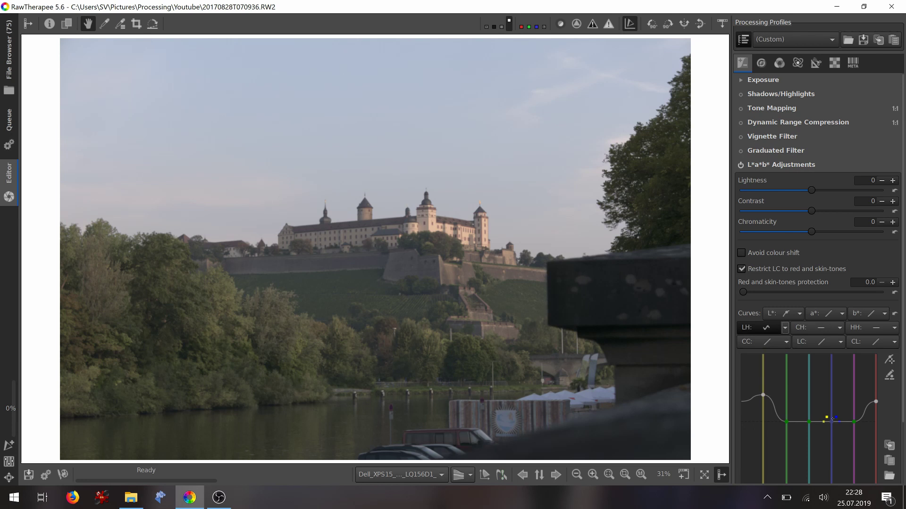
left_click_drag(828, 420, 831, 458)
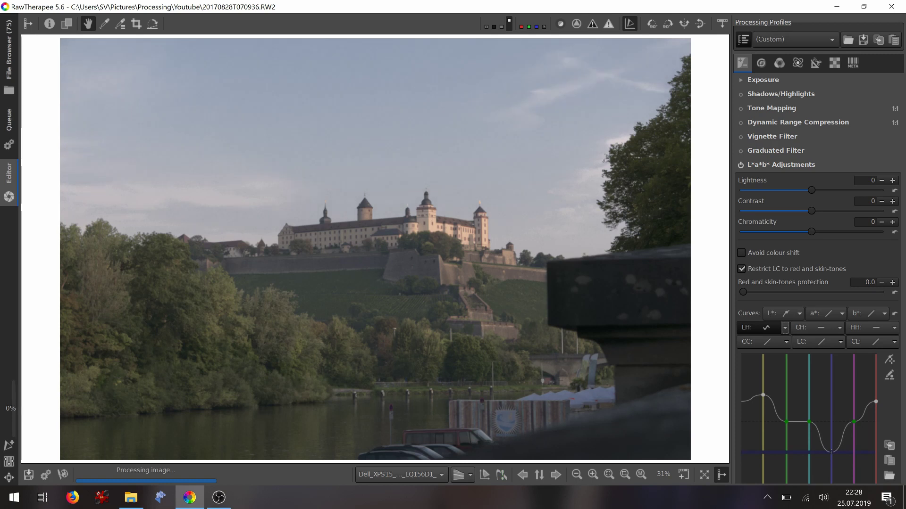
left_click_drag(831, 457, 831, 446)
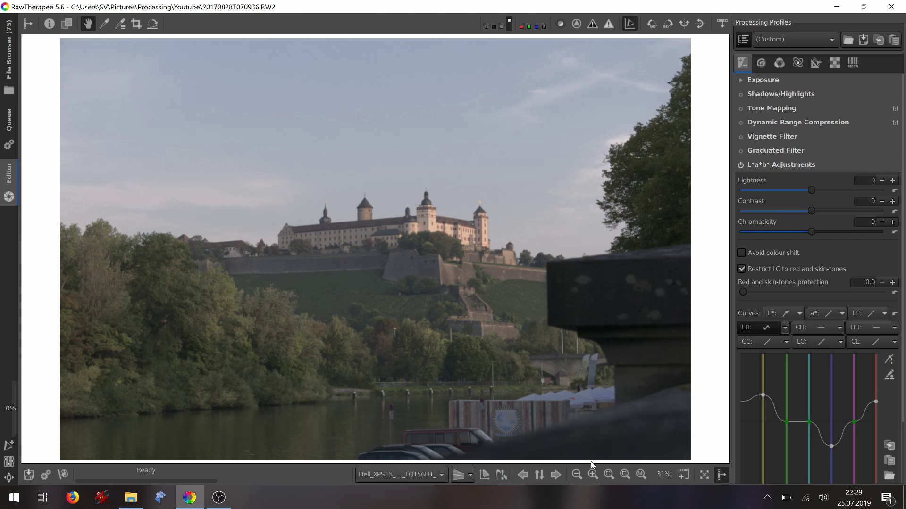
Step: Inspect the sky at 100%, enable Noise Reduction in the Detail tab, then return to Exposure
left_click(597, 474)
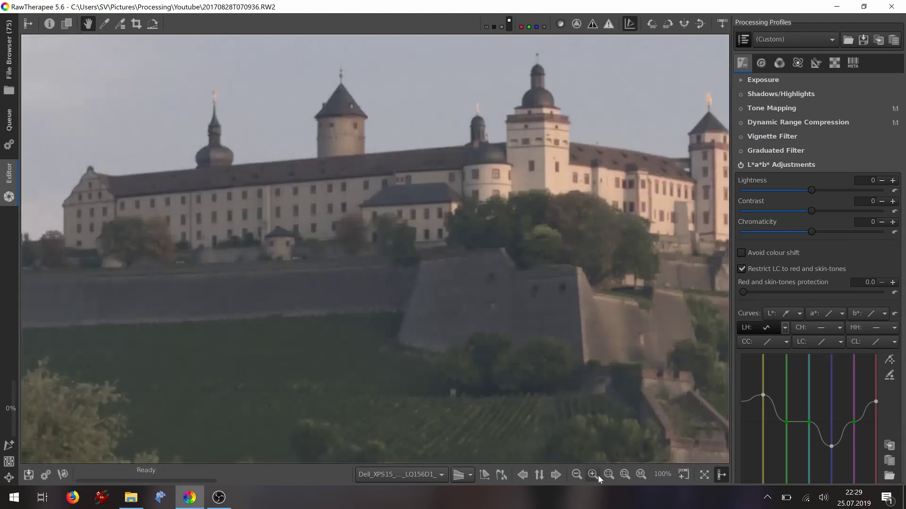
left_click_drag(438, 192, 461, 182)
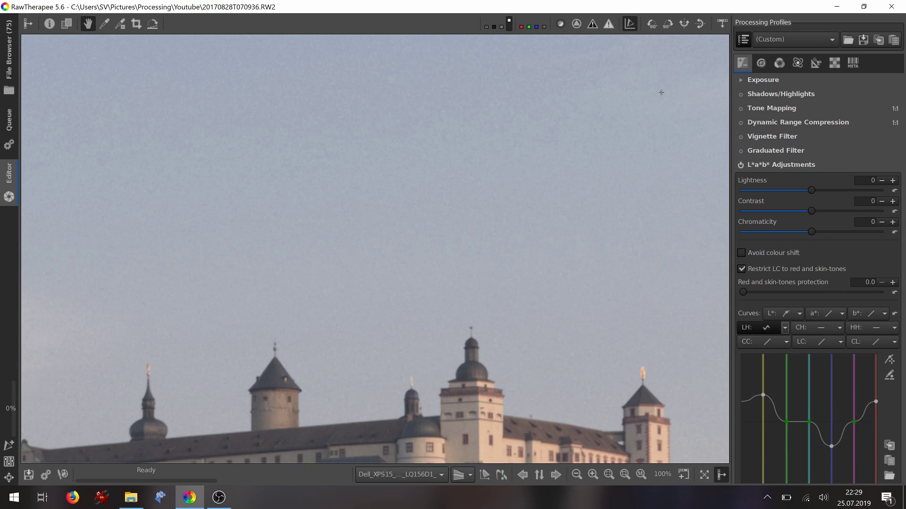
left_click(759, 62)
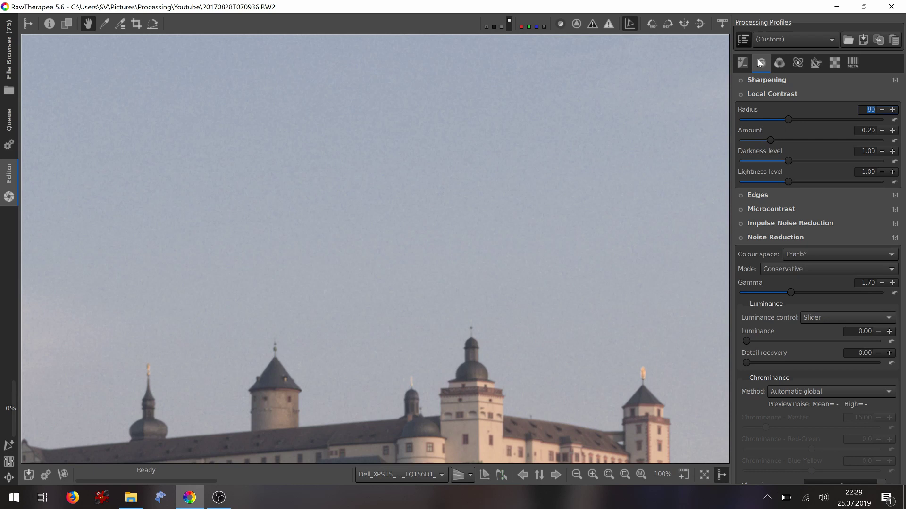
right_click(762, 240)
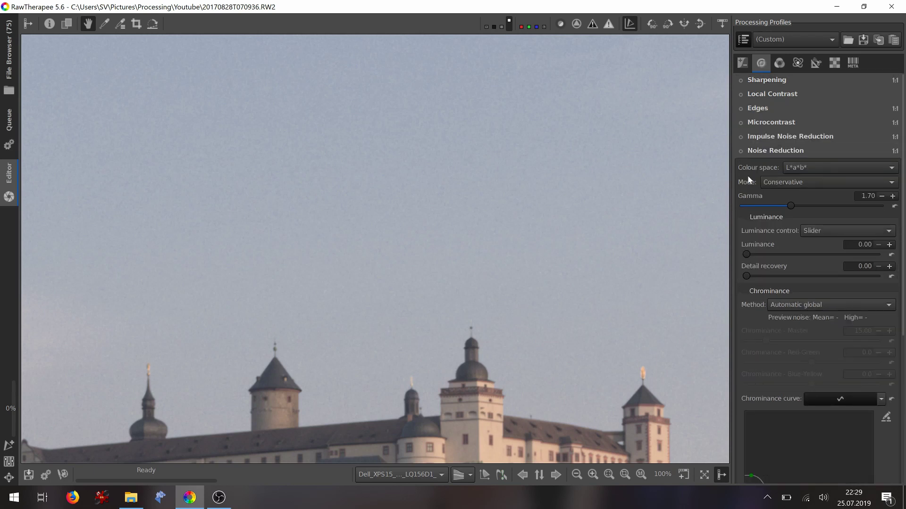
left_click(741, 151)
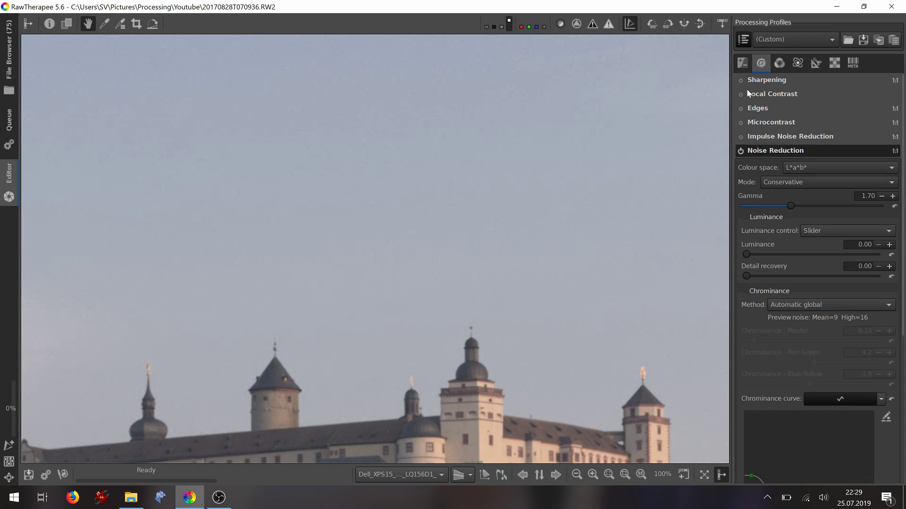
left_click(742, 63)
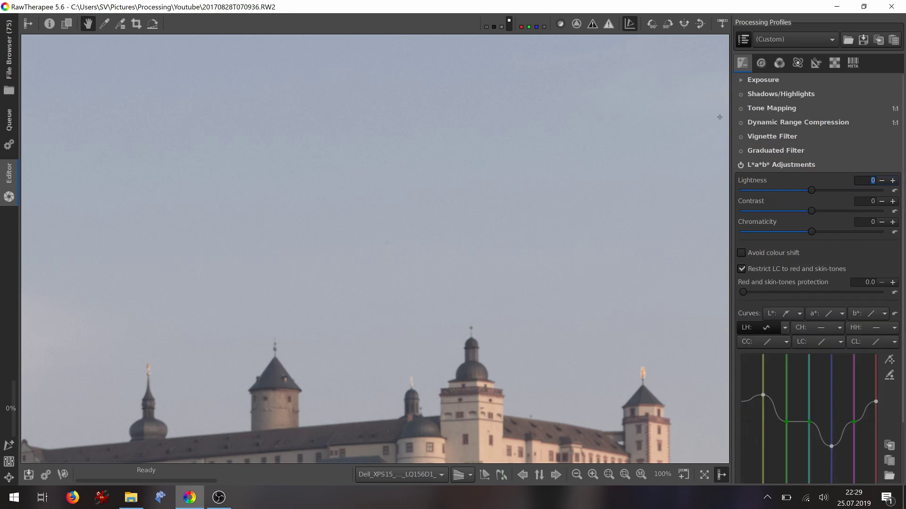
Step: Fit the photo, make CH an Equalizer, and raise chroma at yellow-orange, red and blue hues
key("f")
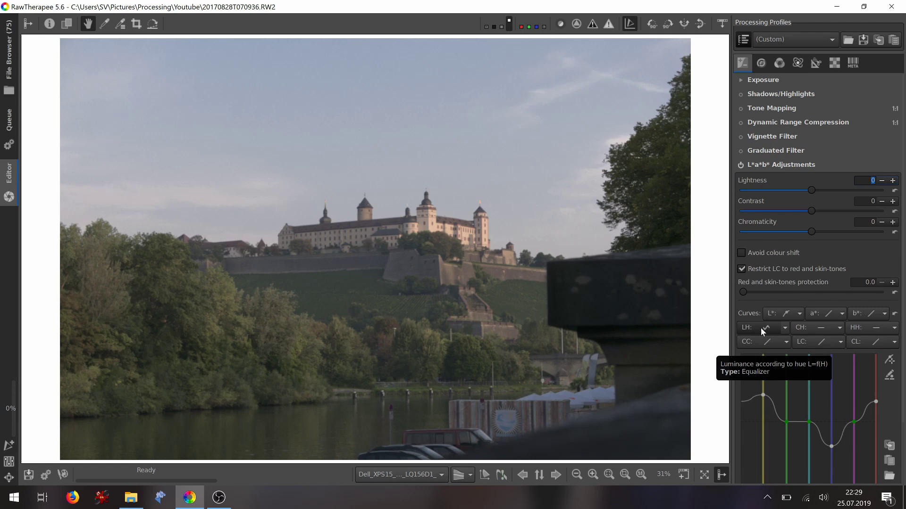
left_click(838, 328)
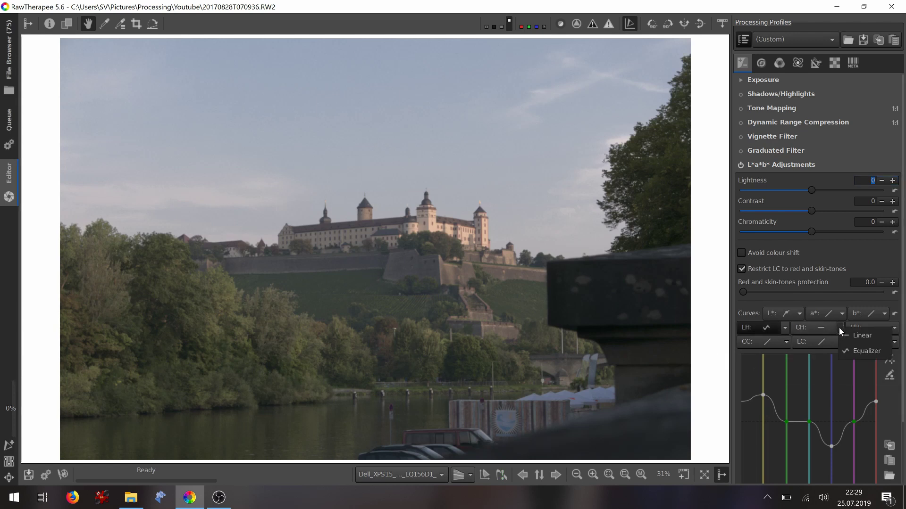
left_click(848, 352)
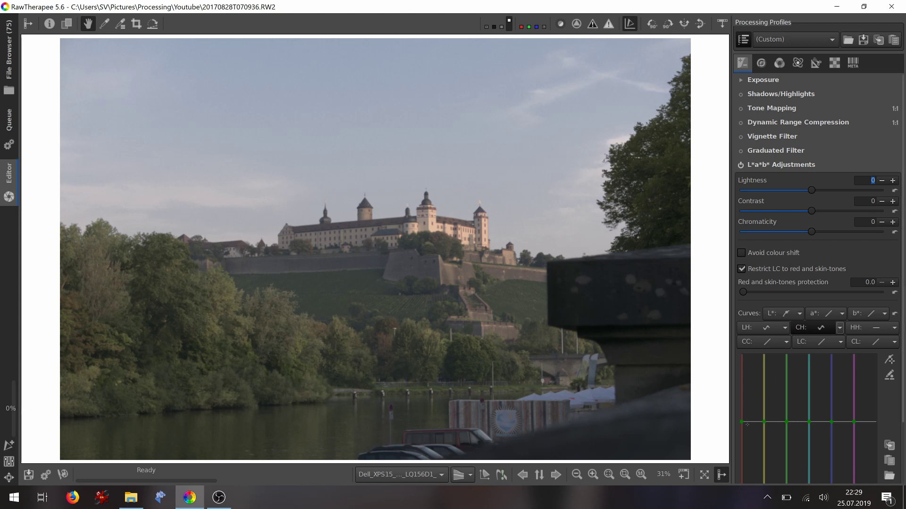
left_click(762, 422)
left_click_drag(763, 421, 761, 389)
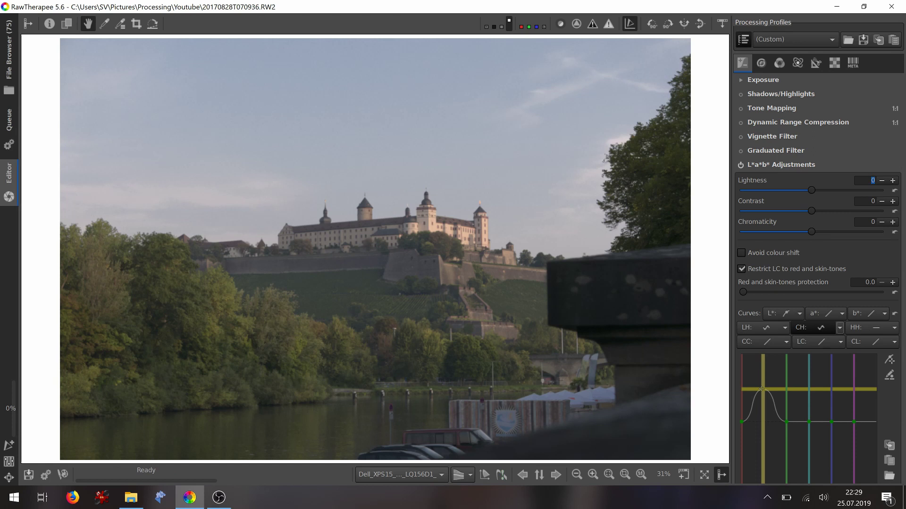
left_click_drag(761, 389, 763, 389)
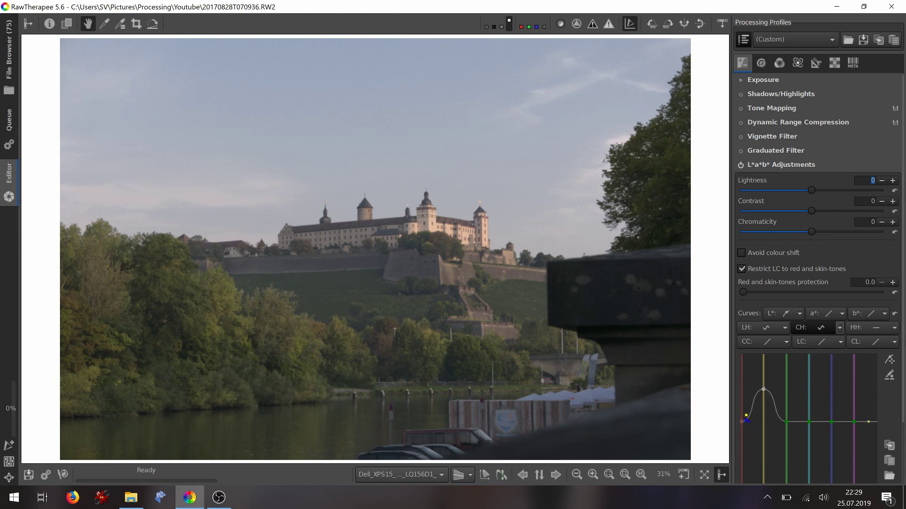
left_click_drag(743, 421, 742, 399)
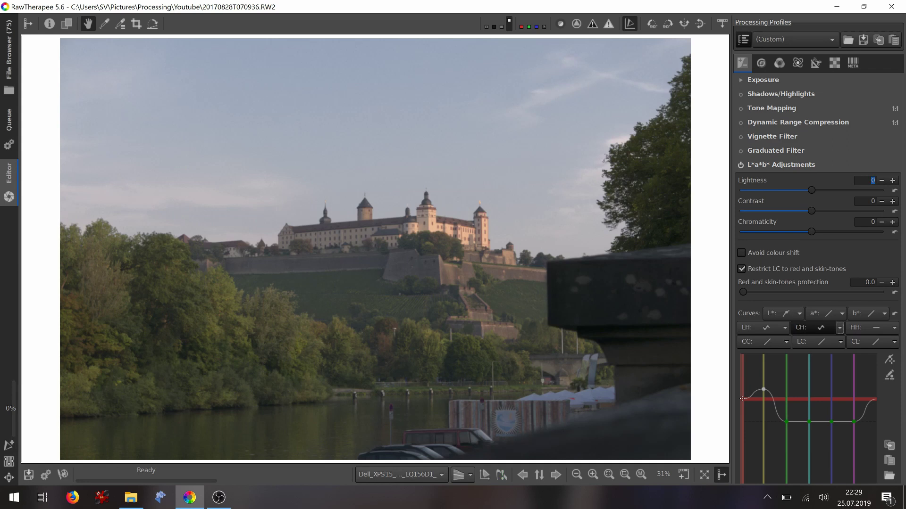
left_click_drag(742, 398, 740, 396)
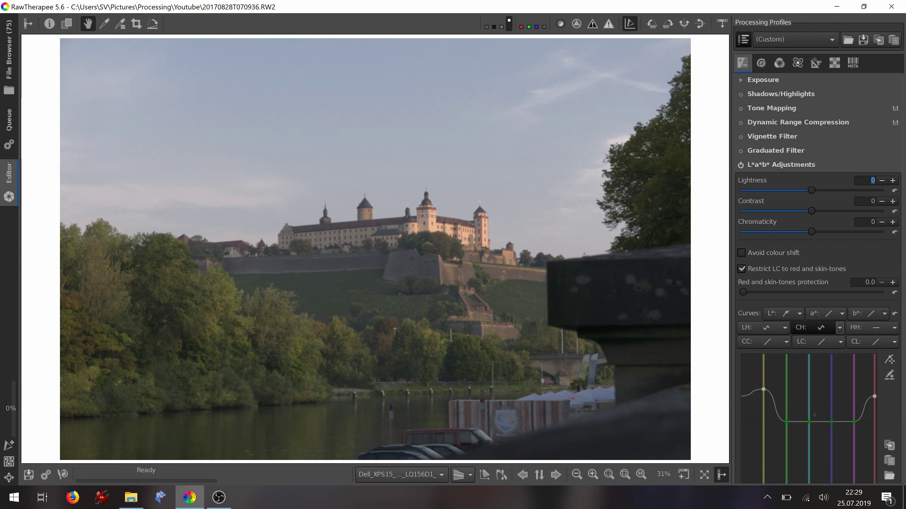
left_click_drag(831, 422, 829, 406)
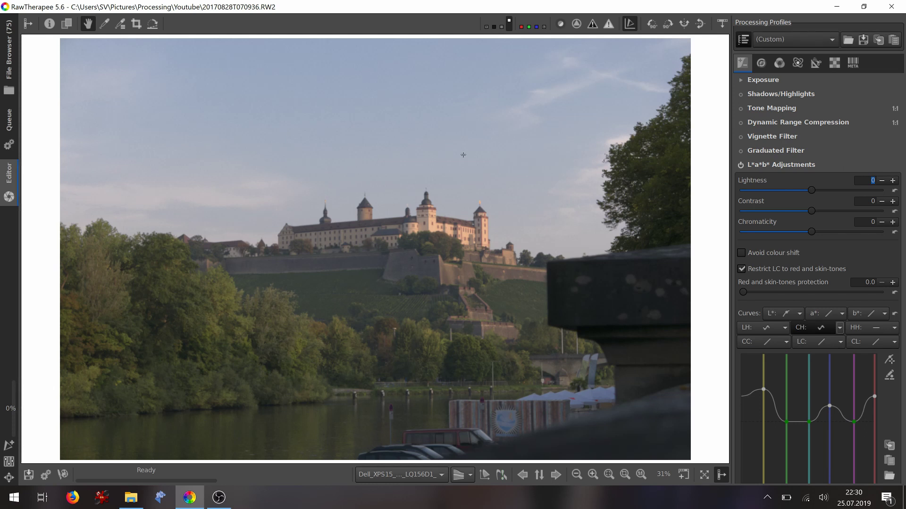
Step: Toggle L*a*b* Adjustments off and on twice to compare, leaving them enabled
left_click(740, 165)
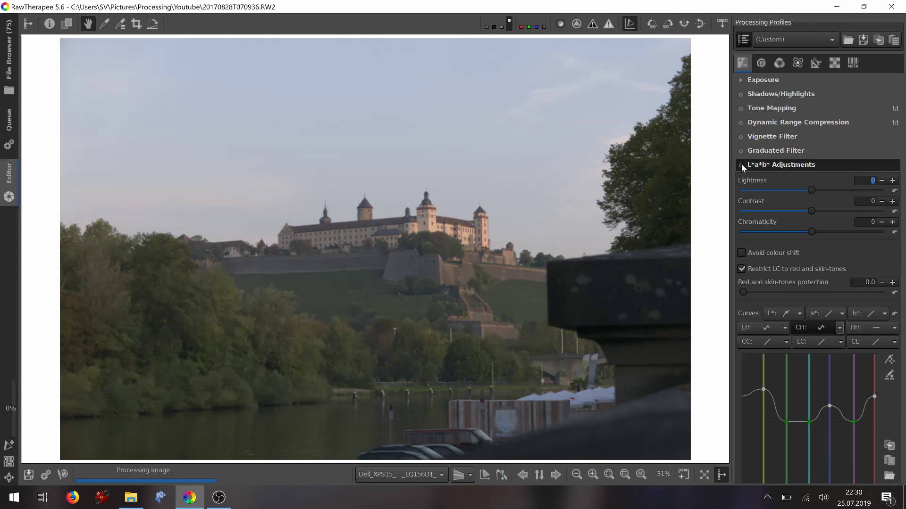
left_click(741, 164)
left_click(740, 164)
left_click(740, 164)
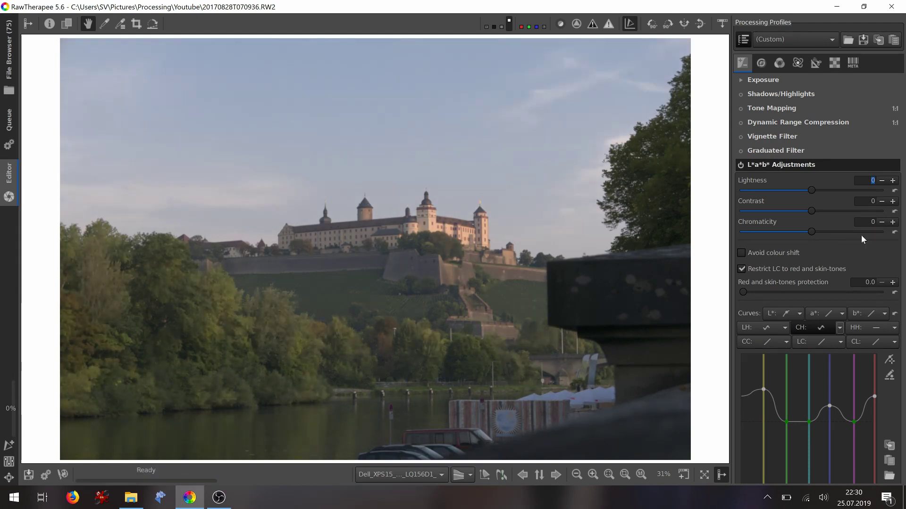
Step: Make HH an Equalizer with a dip at yellow, a bump at green and a dip at blue
left_click(892, 330)
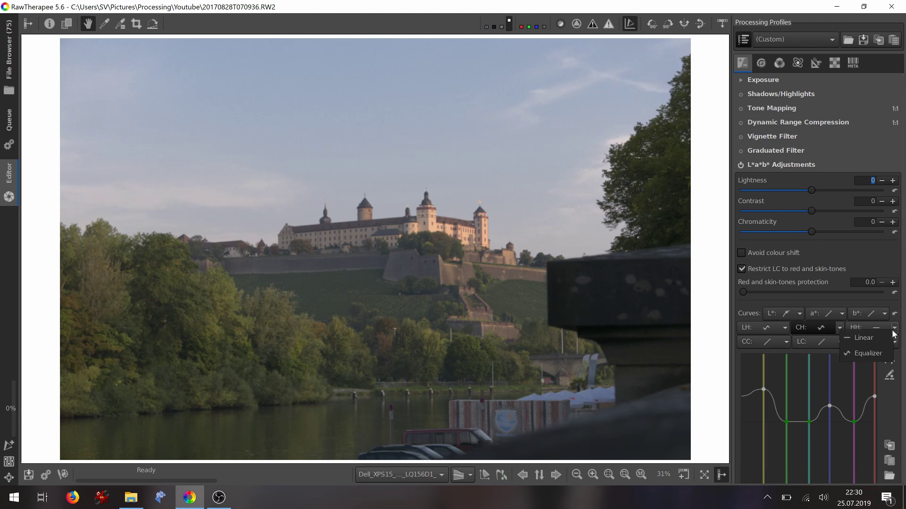
left_click(867, 355)
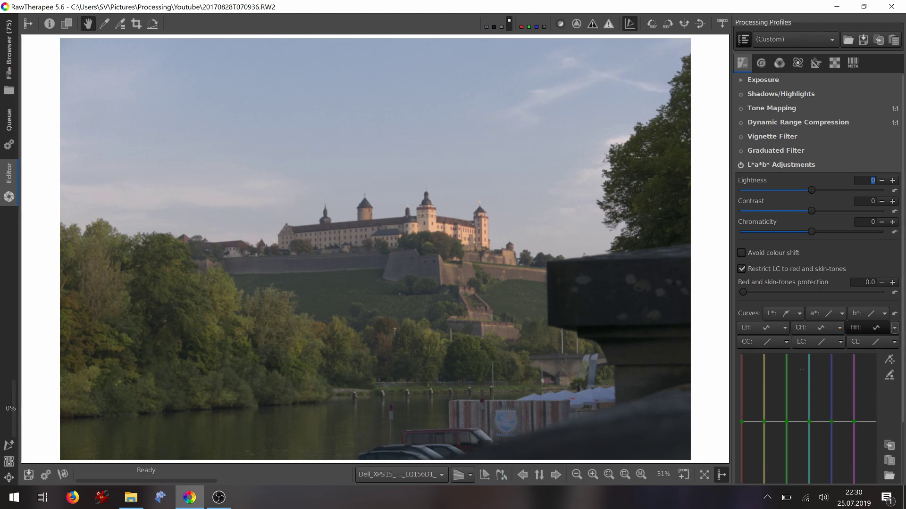
scroll(808, 284, "down", 3)
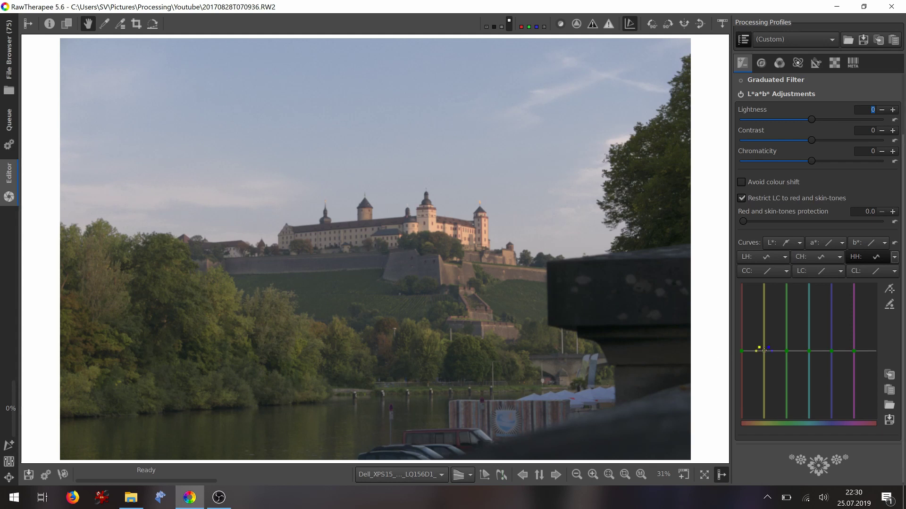
mouse_move(764, 351)
left_mouse_down()
mouse_move(763, 408)
mouse_move(766, 291)
mouse_move(764, 361)
left_mouse_up()
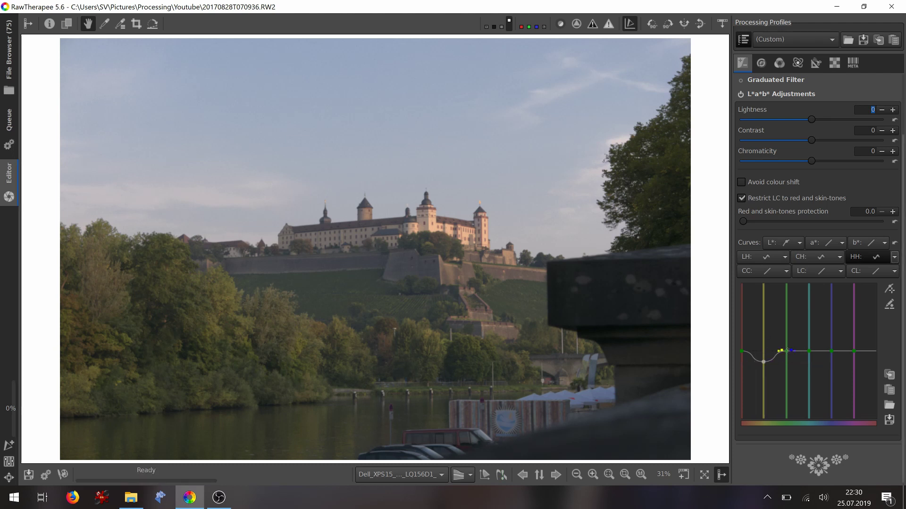
left_click_drag(785, 351, 787, 337)
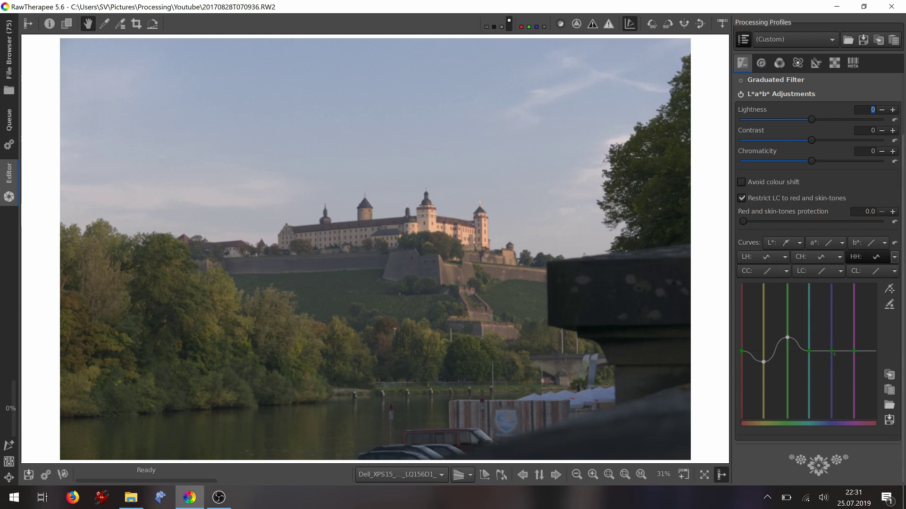
mouse_move(832, 353)
left_mouse_down()
mouse_move(832, 380)
mouse_move(829, 363)
left_mouse_up()
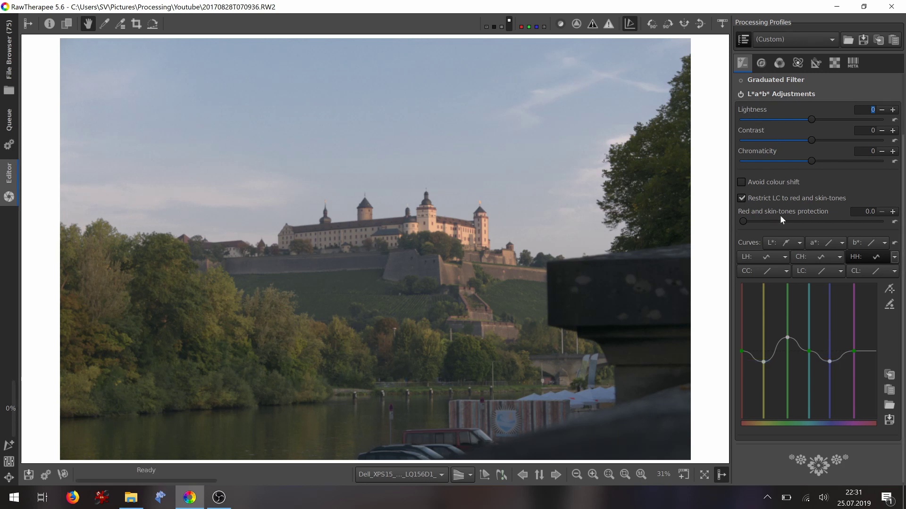
Step: Make the L* curve a Standard curve and raise its upper part to brighten highlights
left_click(800, 244)
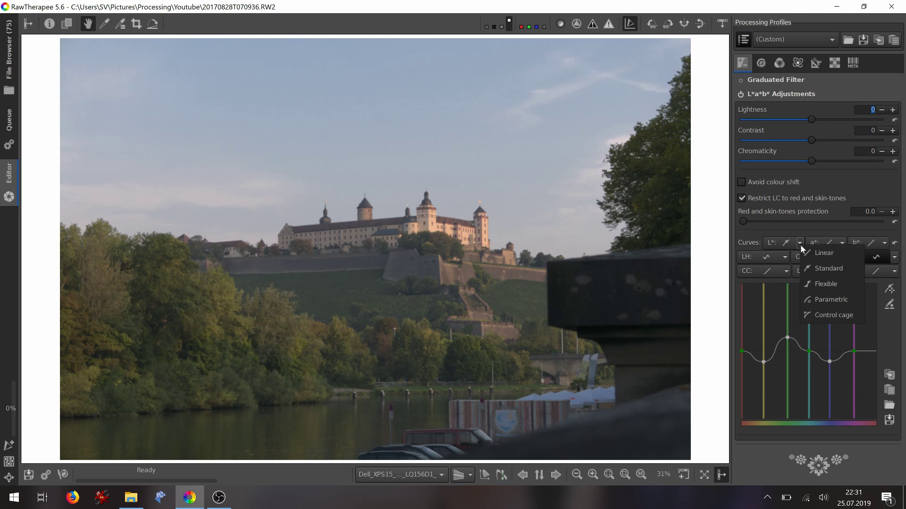
left_click(813, 267)
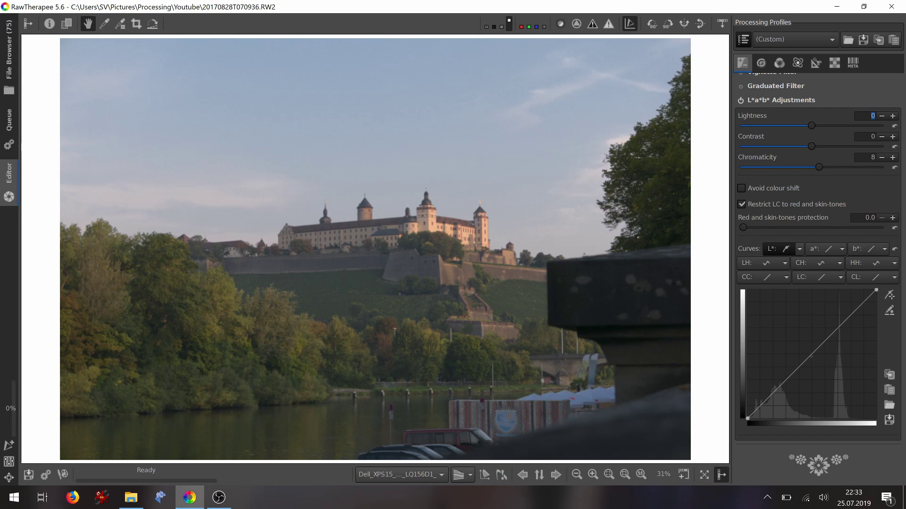
left_click(817, 344)
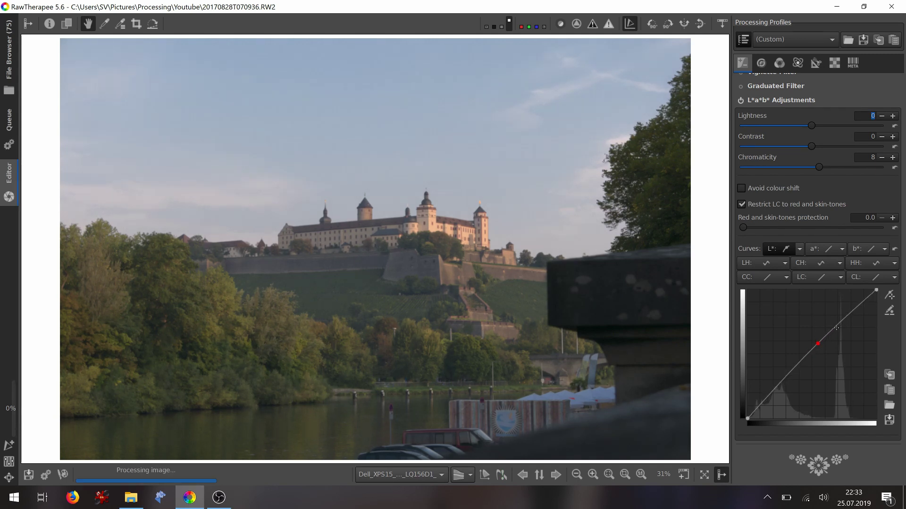
left_click_drag(836, 328, 840, 324)
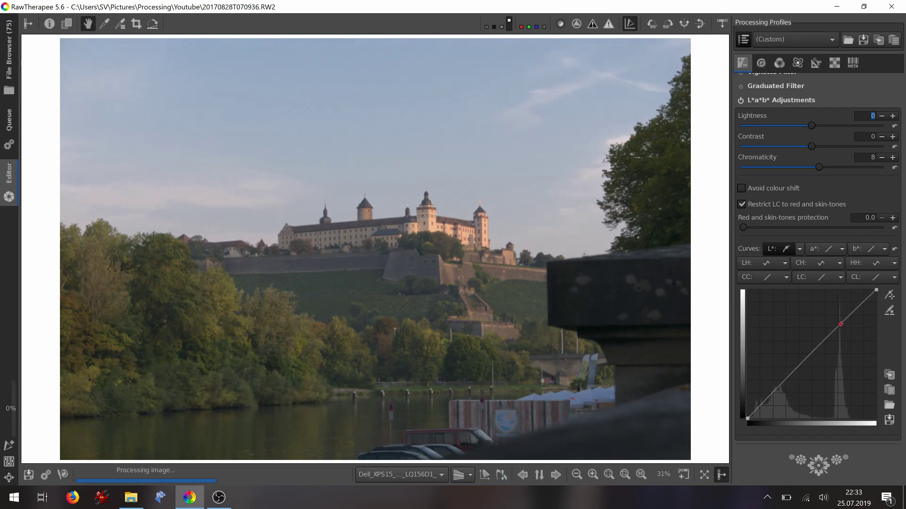
Step: Add a shadow point lifting the lower midtones, then toggle L*a*b* Adjustments off and on to compare
left_click(760, 408)
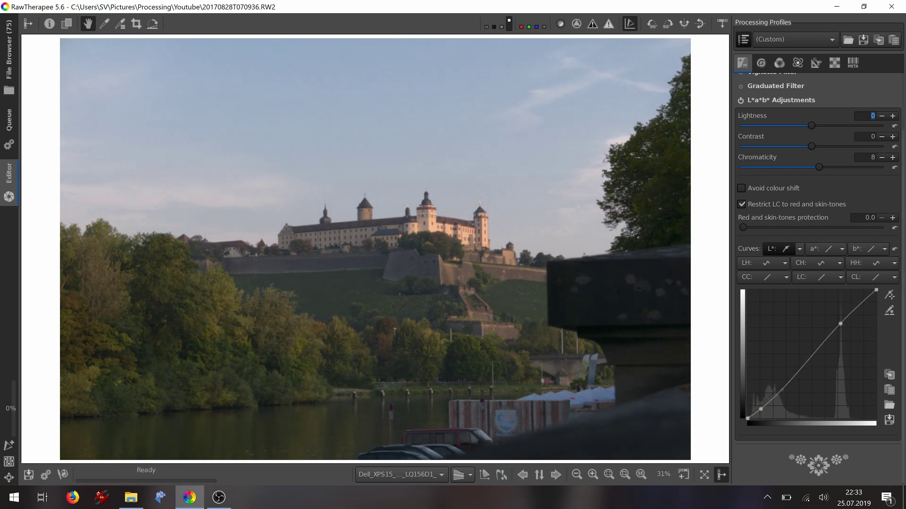
left_click_drag(788, 383, 787, 379)
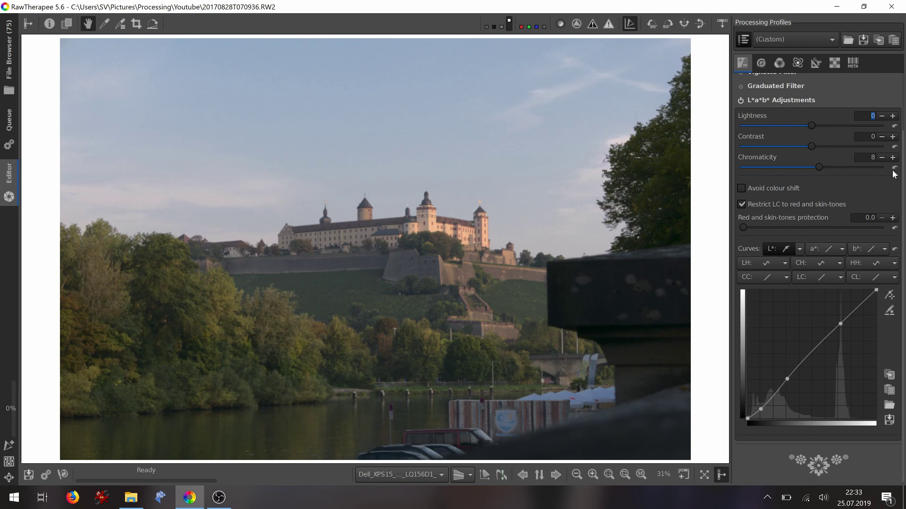
left_click(741, 100)
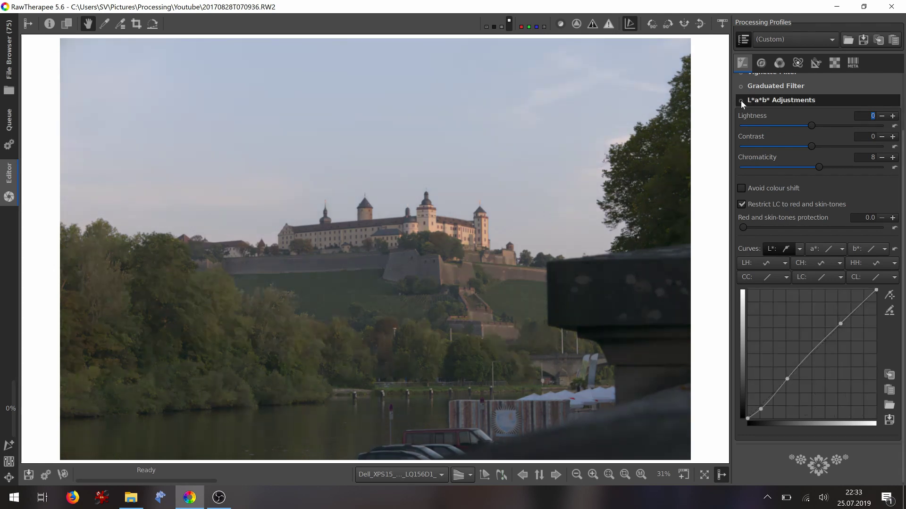
left_click(741, 101)
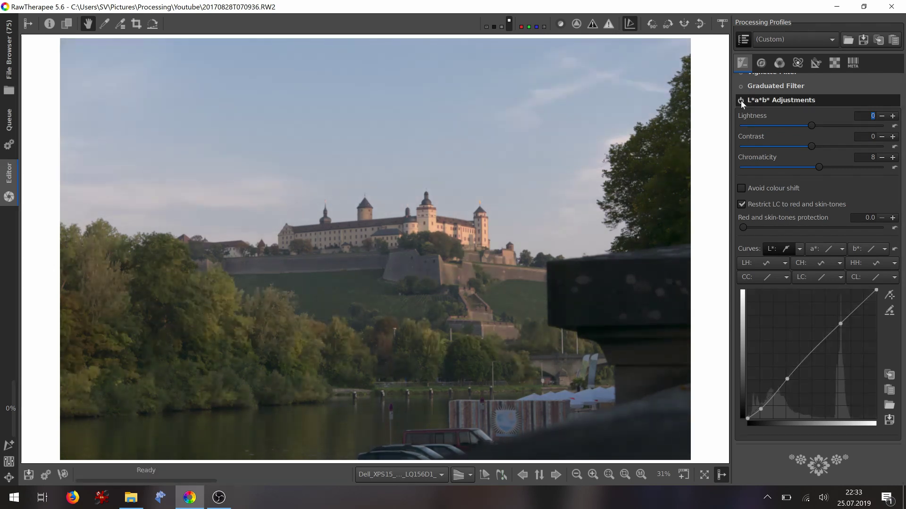